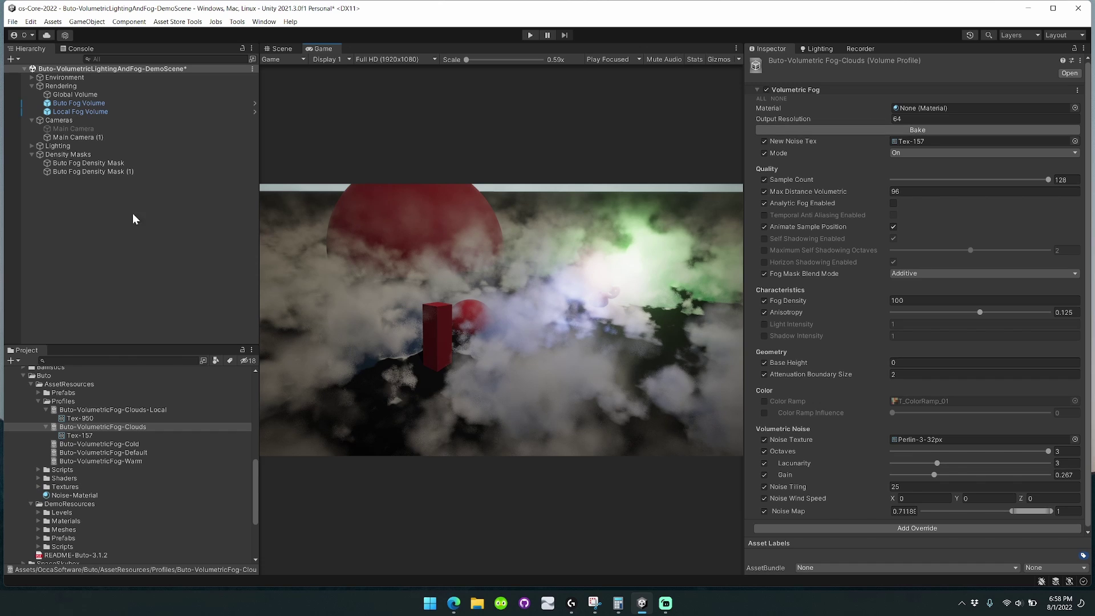
Assign Noise-Material to the Buto Fog Volume's material field and bake Tex-8
left_click(104, 102)
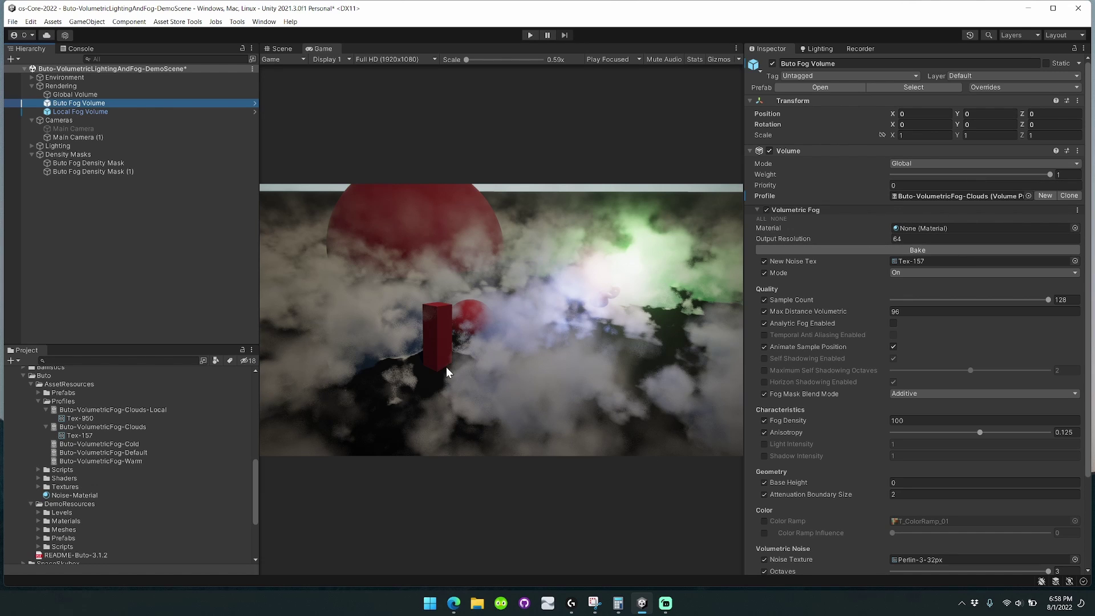
mouse_move(87, 495)
left_mouse_down()
mouse_move(263, 492)
mouse_move(938, 227)
left_mouse_up()
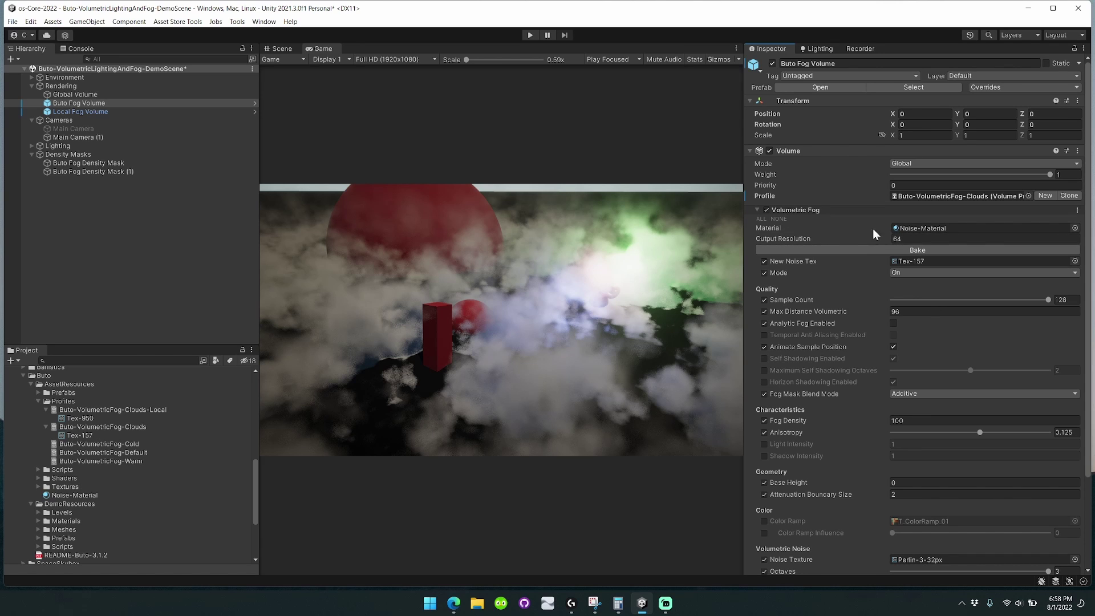
left_click(917, 252)
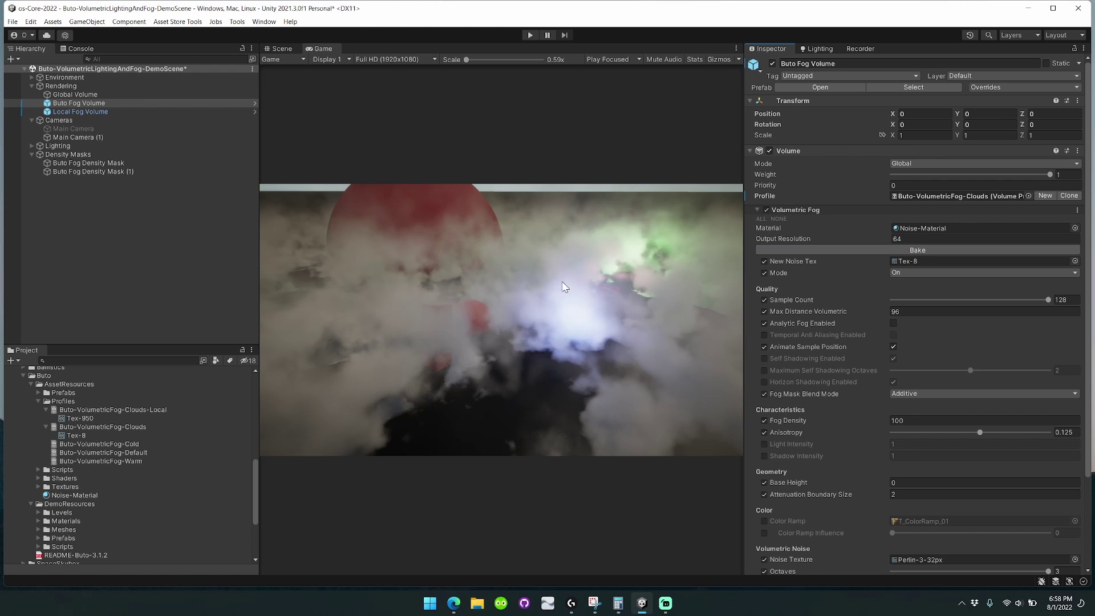
Raise Noise-Material's Cell Amount from 4 to 9 for finer noise
left_click(92, 495)
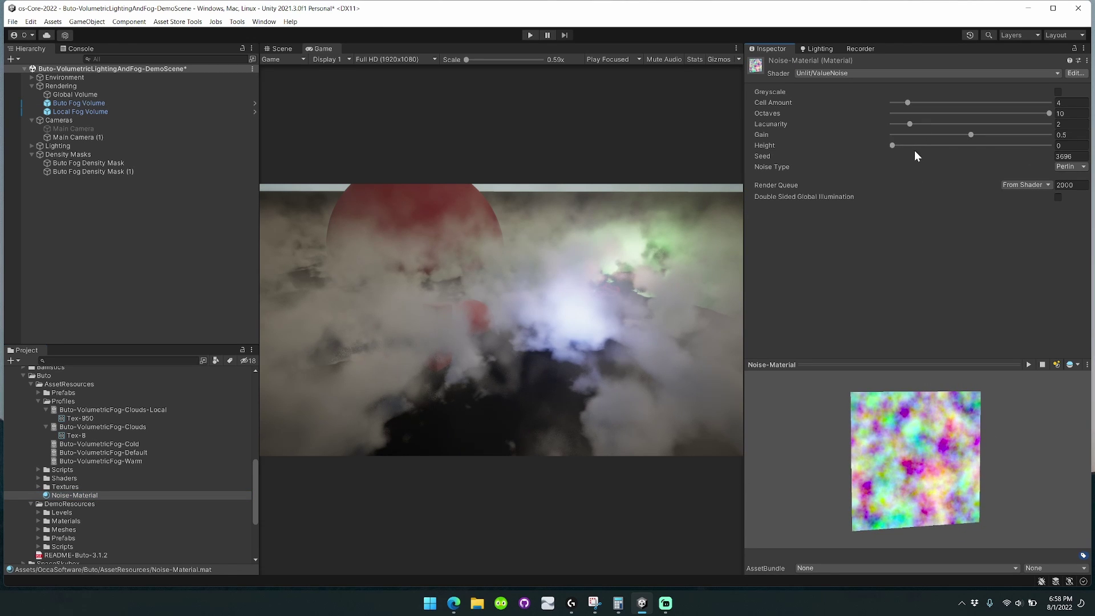
left_click_drag(915, 147, 629, 428)
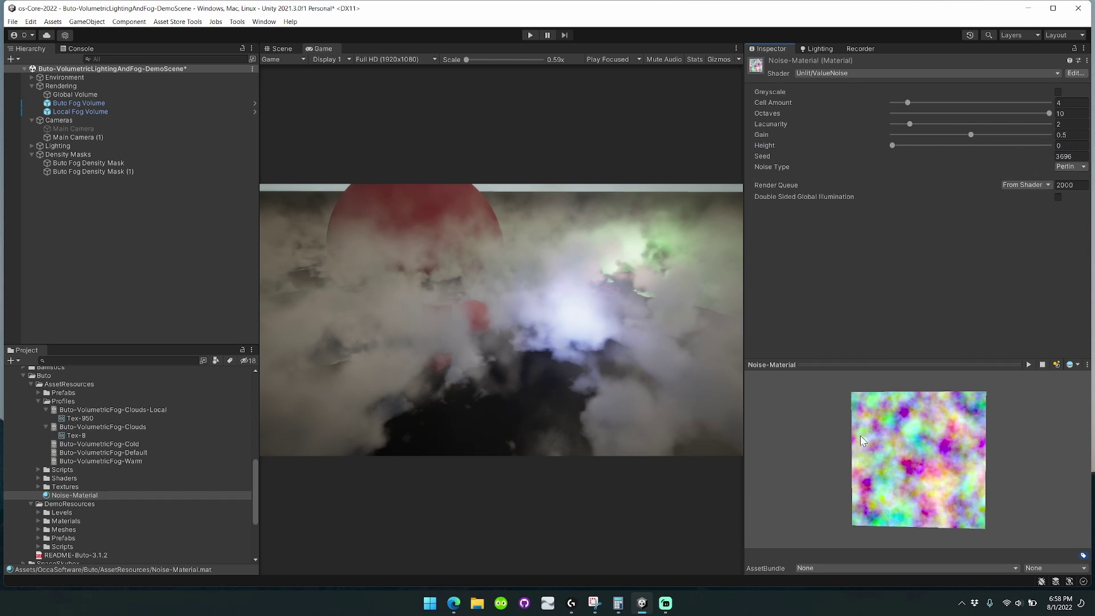
left_click_drag(909, 103, 934, 103)
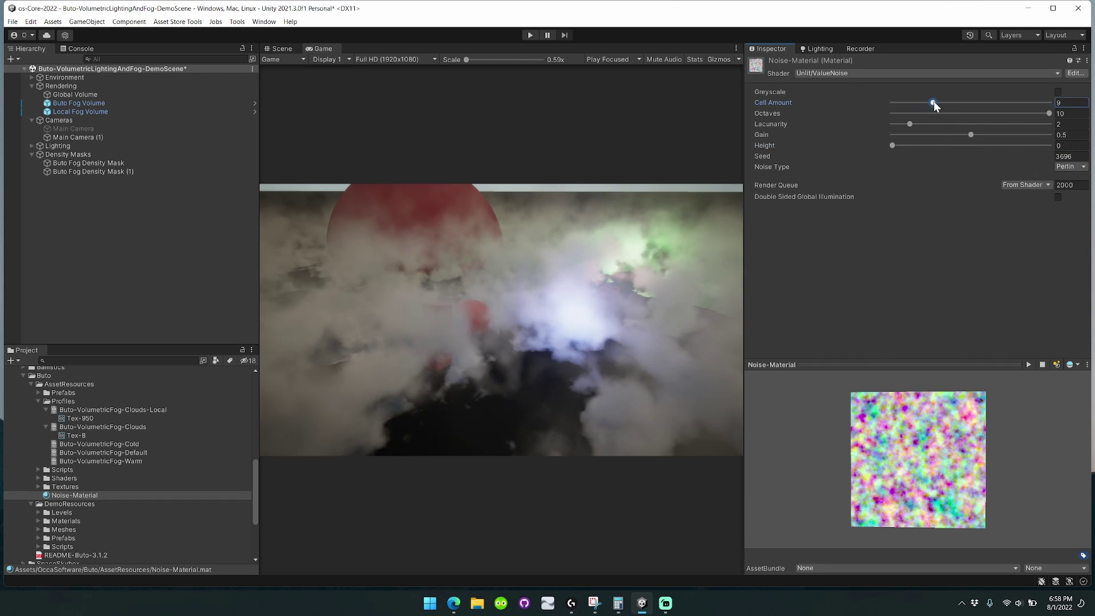
Reassign the updated Noise-Material to the Buto Fog Volume and bake Tex-841
left_click(86, 104)
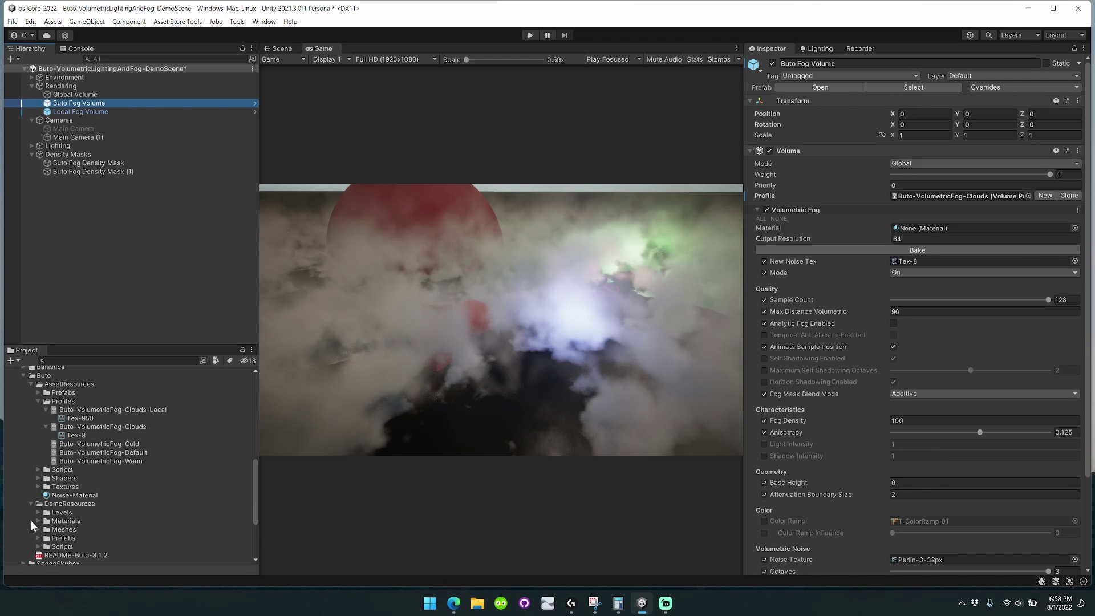
left_click_drag(74, 495, 945, 227)
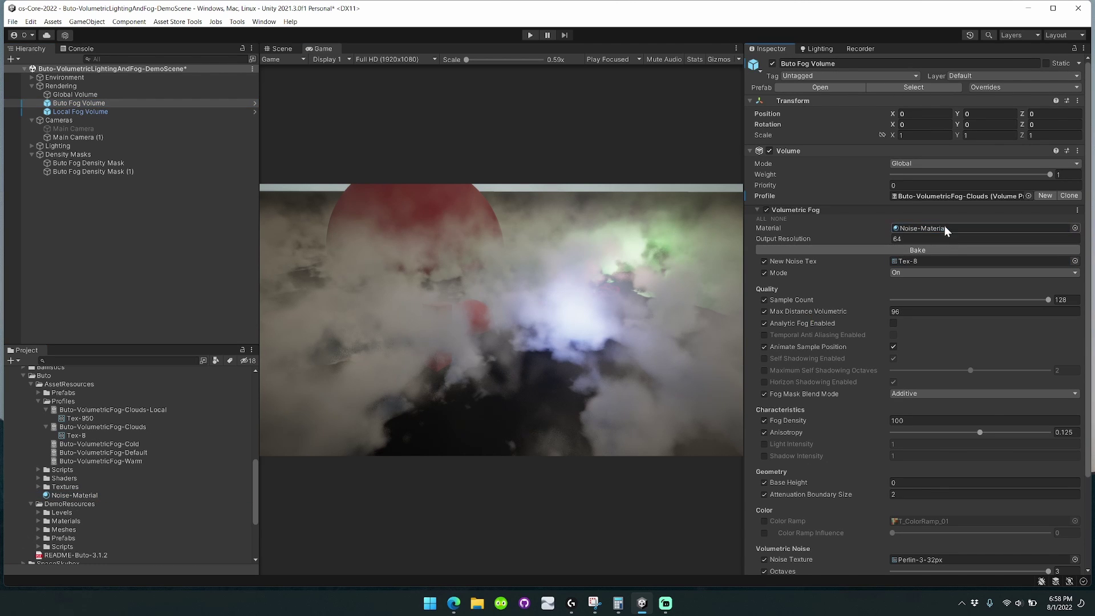
left_click(925, 250)
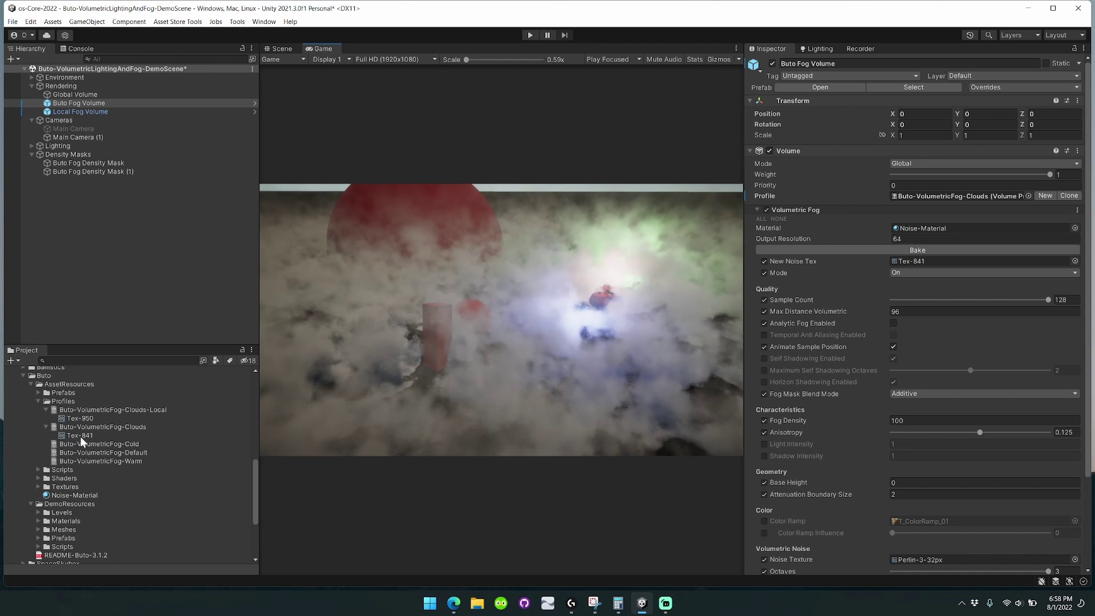
Inspect the Clouds profile, Tex-841 and Noise-Material, then return to the Clouds profile
left_click(98, 428)
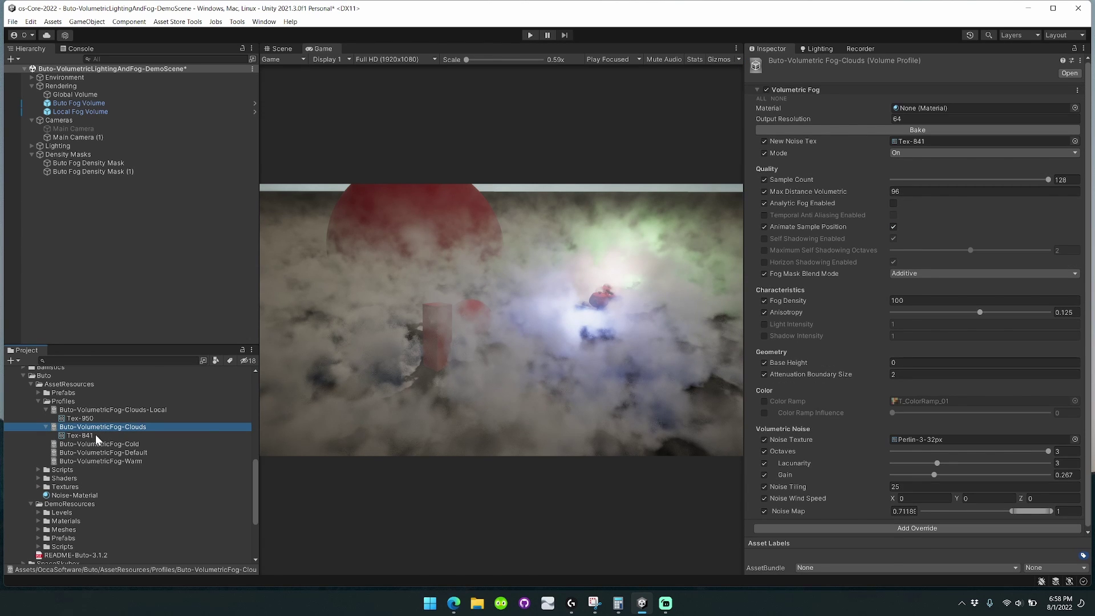
left_click(96, 434)
left_click(82, 496)
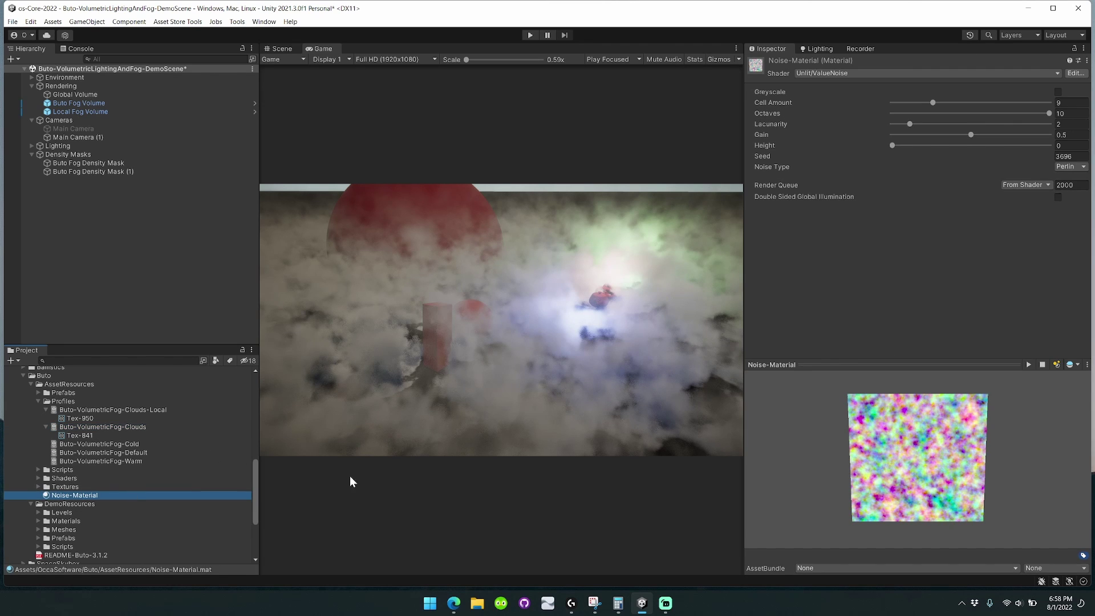
left_click(123, 428)
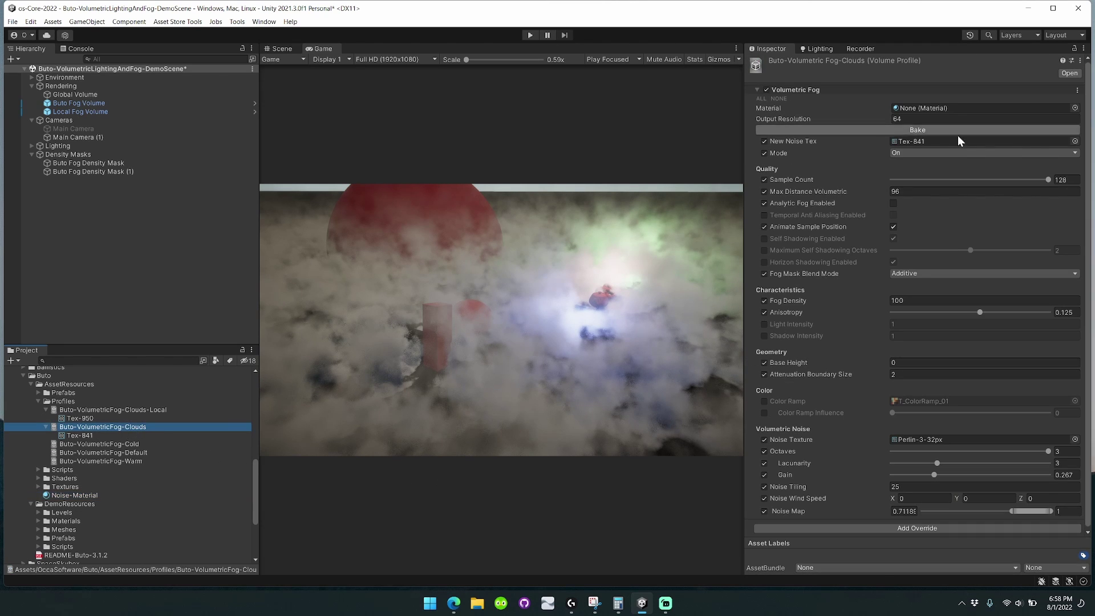